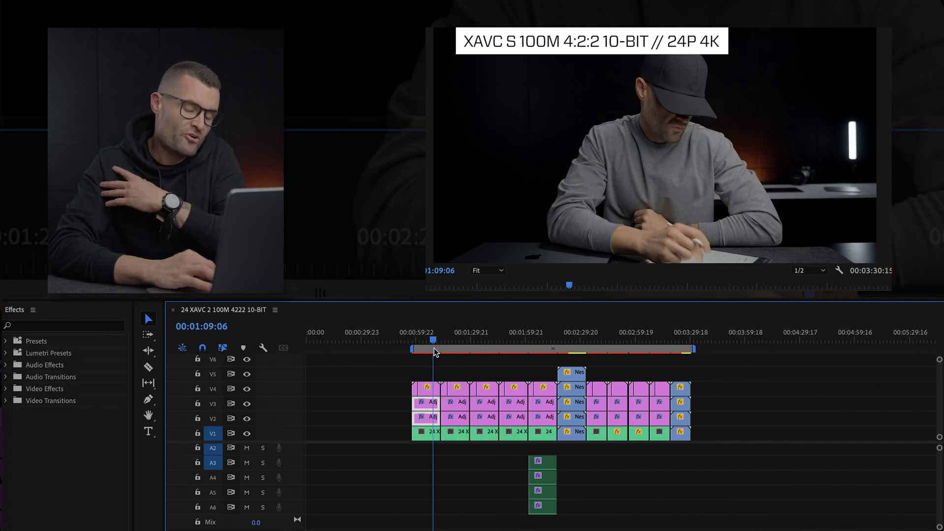
# Find the Bass audio effect by searching for "bass" and apply it to the first four audio clips on A1.
pyautogui.click(430, 389)
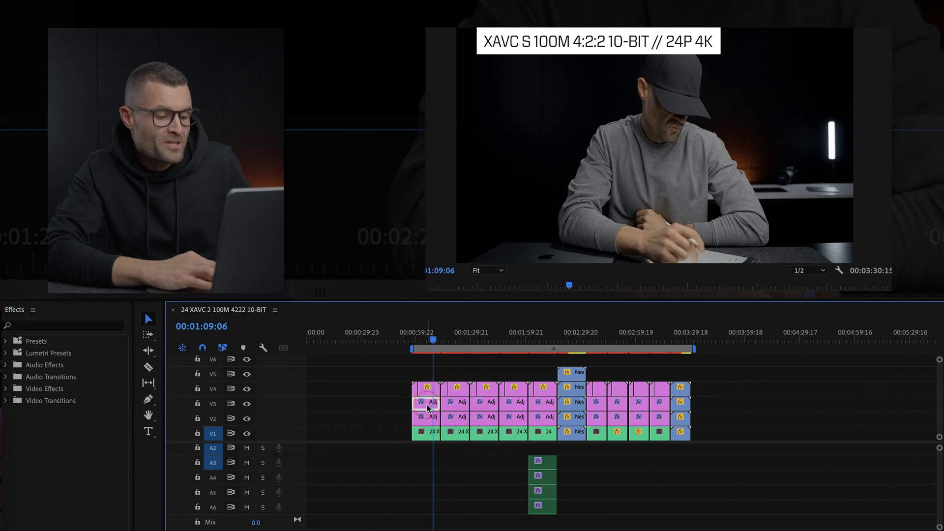
pyautogui.click(430, 389)
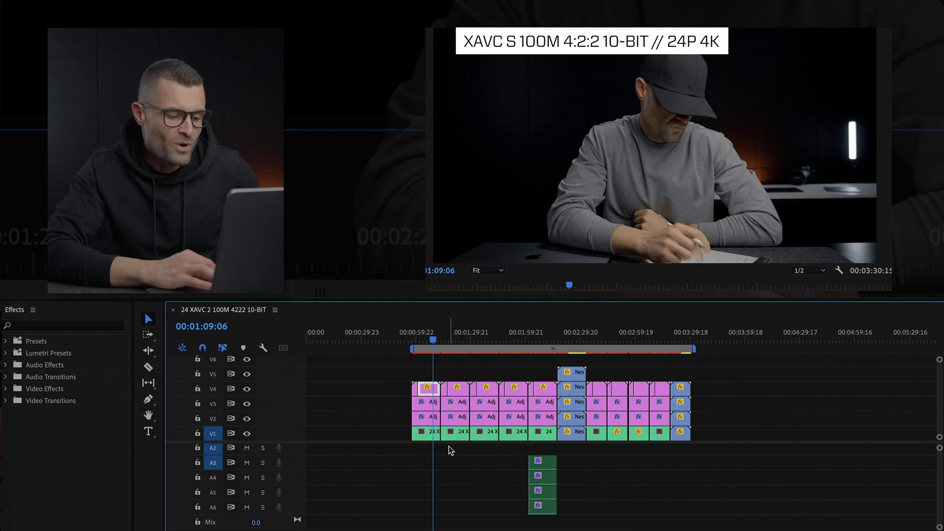
pyautogui.scroll(1, 449, 450)
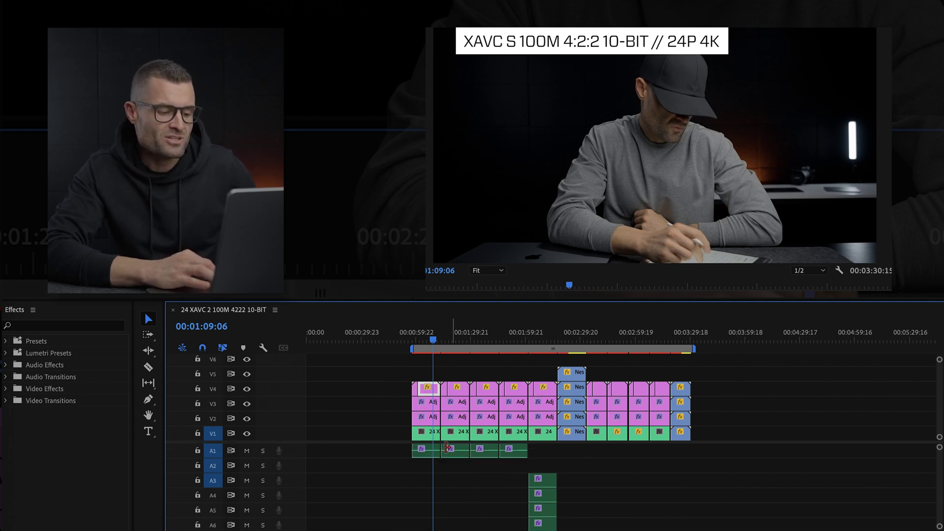
pyautogui.moveTo(446, 455); pyautogui.dragTo(471, 461)
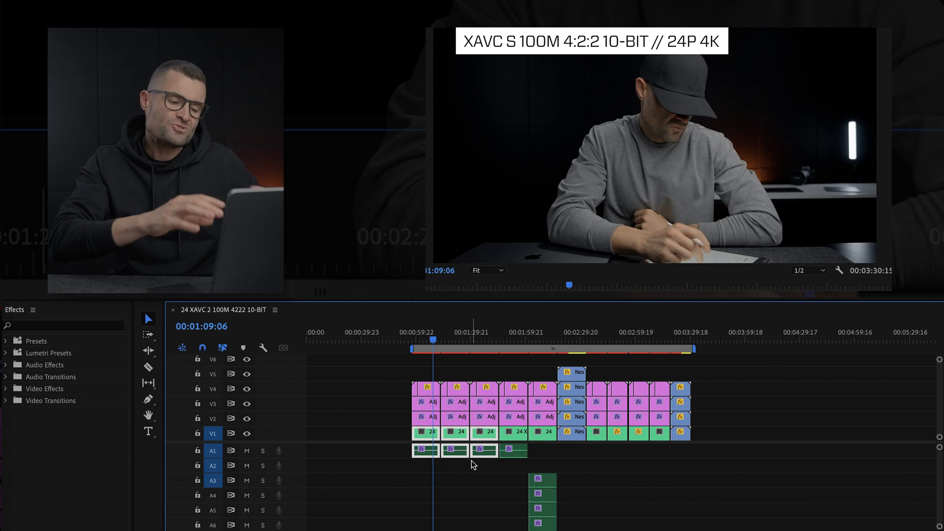
pyautogui.moveTo(401, 447); pyautogui.dragTo(427, 453)
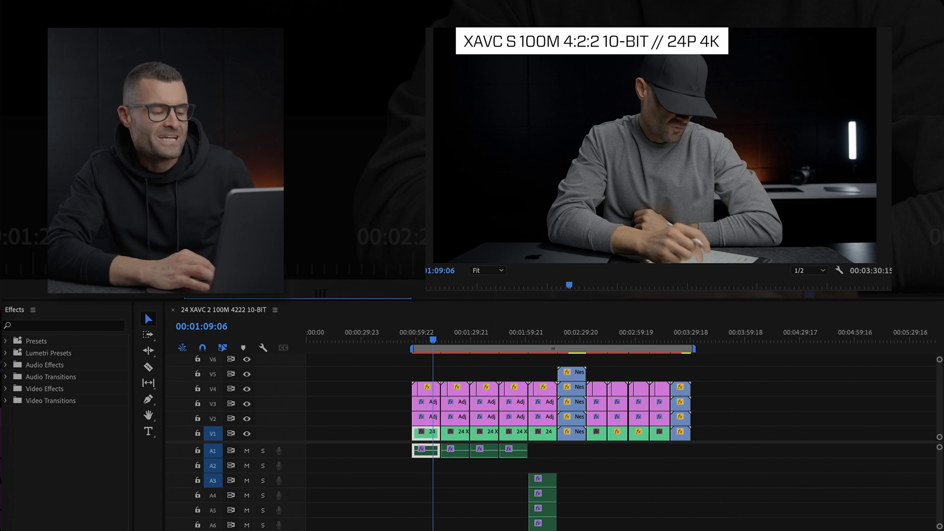
pyautogui.click(111, 329)
pyautogui.write('bass')
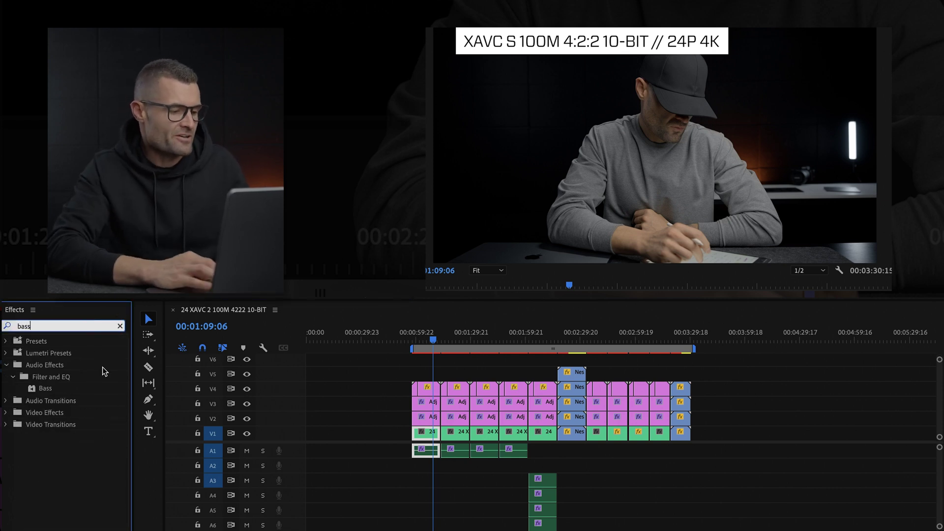
pyautogui.click(45, 388)
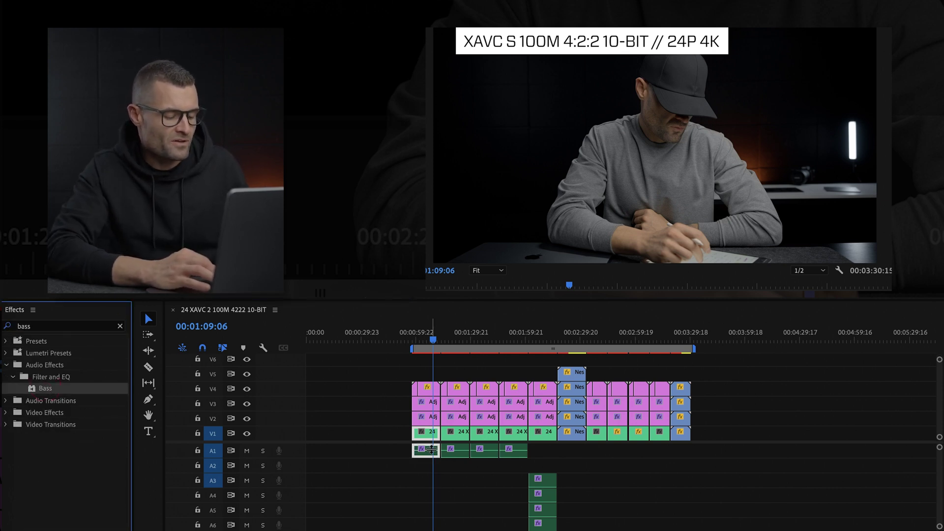
pyautogui.moveTo(359, 475); pyautogui.dragTo(512, 448)
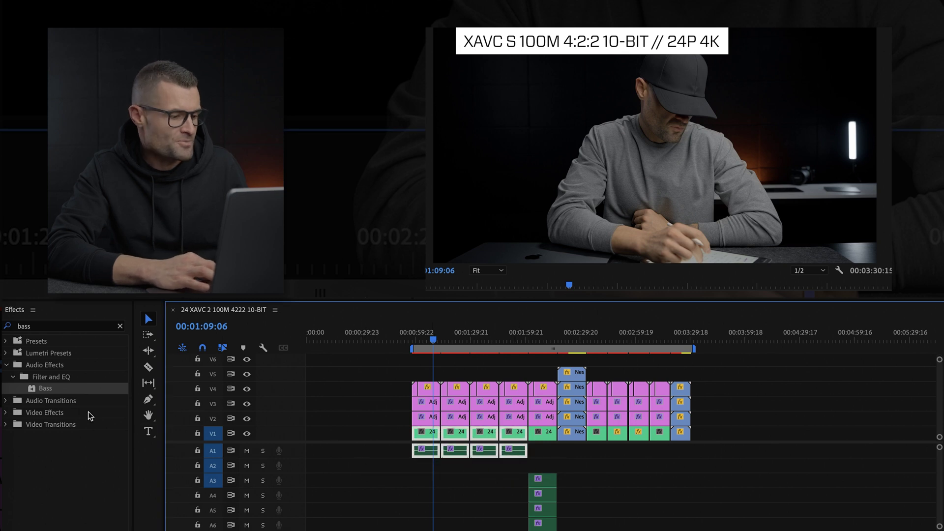
pyautogui.moveTo(62, 388); pyautogui.dragTo(431, 453)
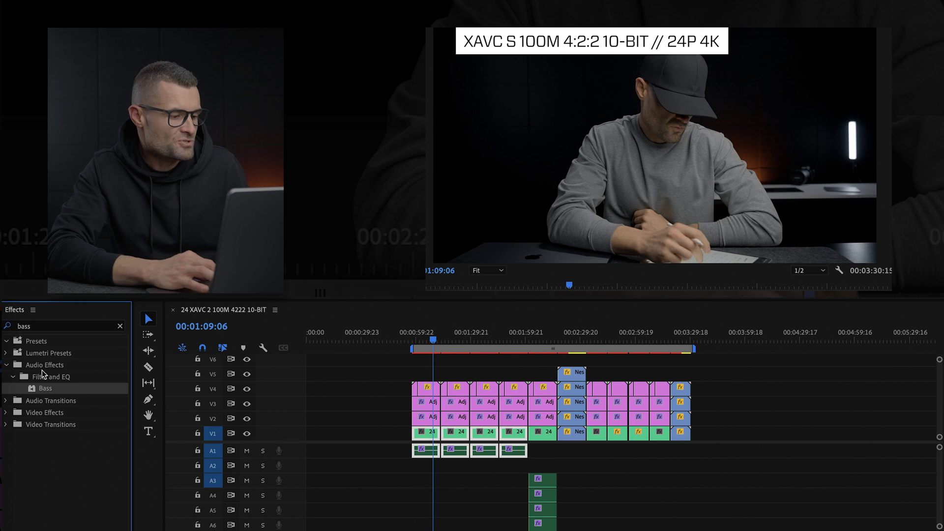
# Clear the effects search and apply the SD DENOISE preset to the selected audio clips on A1.
pyautogui.click(120, 326)
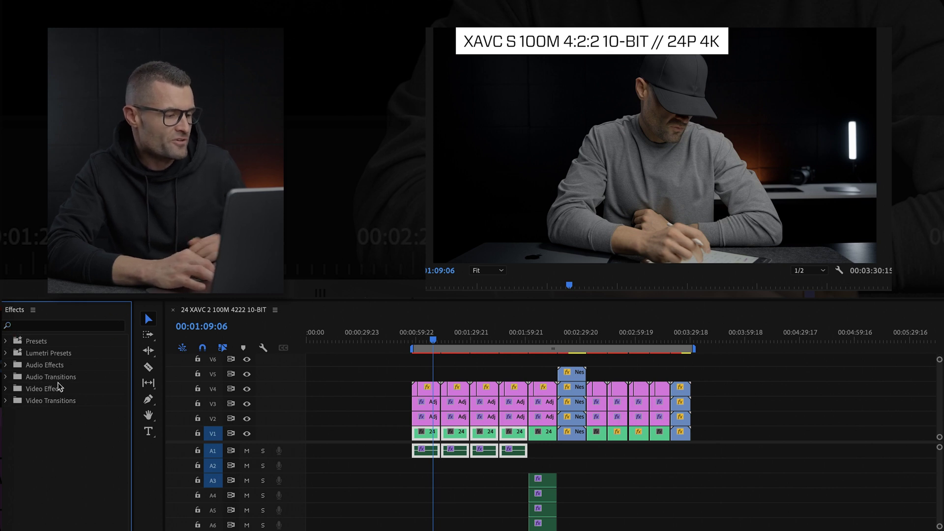
pyautogui.click(6, 341)
pyautogui.scroll(-3, 59, 379)
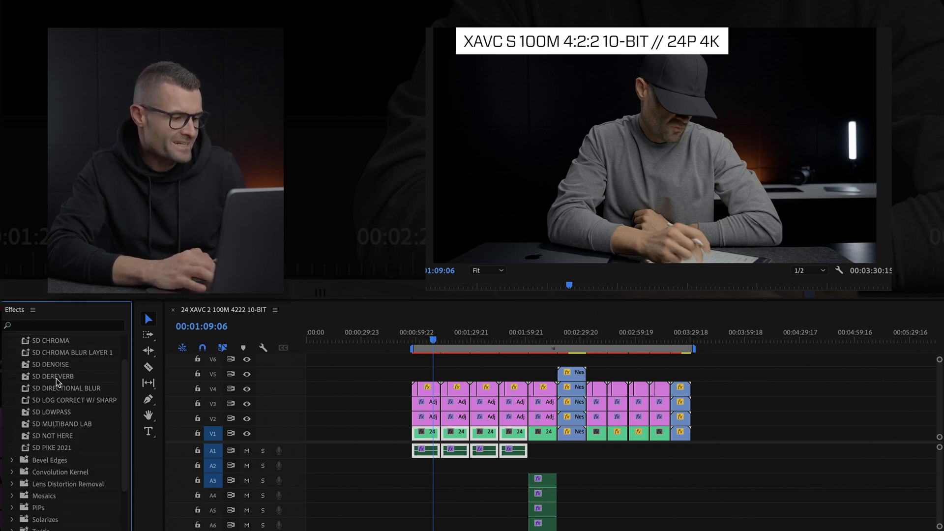
pyautogui.moveTo(59, 364); pyautogui.dragTo(432, 439)
pyautogui.click(427, 450)
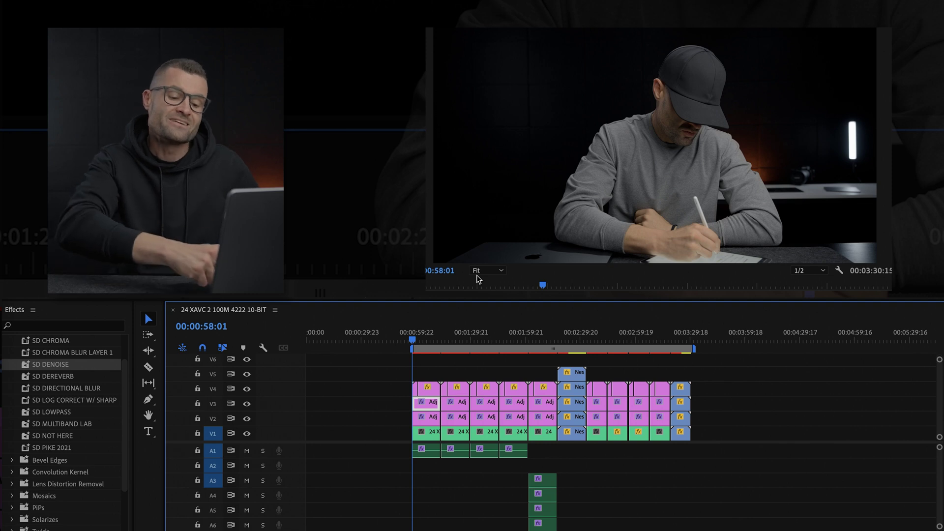
# Play back the sequence through the stacked nested grid section and return the playhead to that section's start.
pyautogui.press('space')
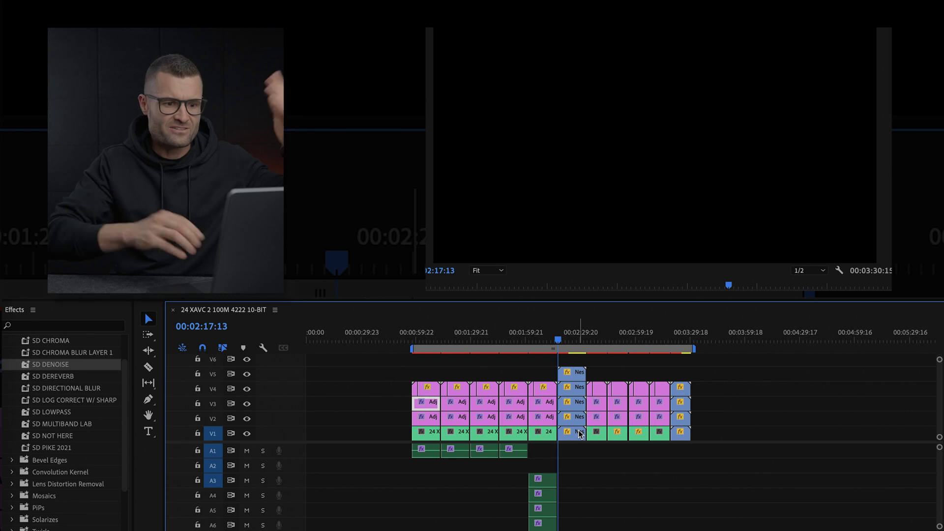
pyautogui.press('space')
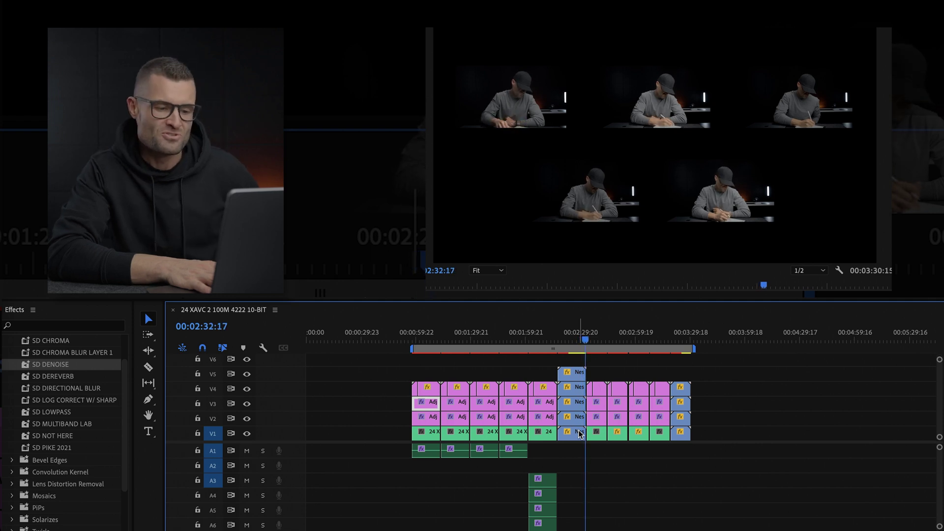
pyautogui.moveTo(582, 343); pyautogui.dragTo(558, 346)
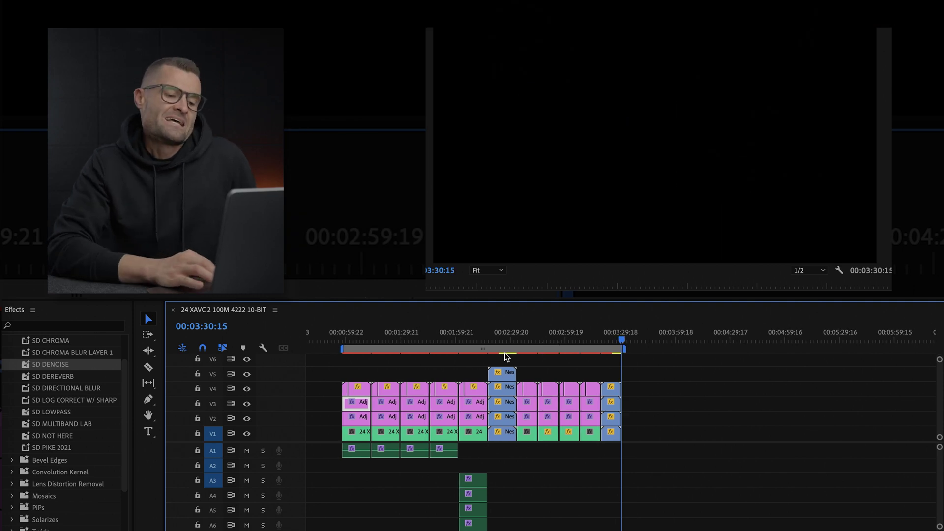
# Duplicate the five stacked nested clips past the end of the sequence and nest the copies into one clip.
pyautogui.moveTo(510, 359); pyautogui.dragTo(499, 433)
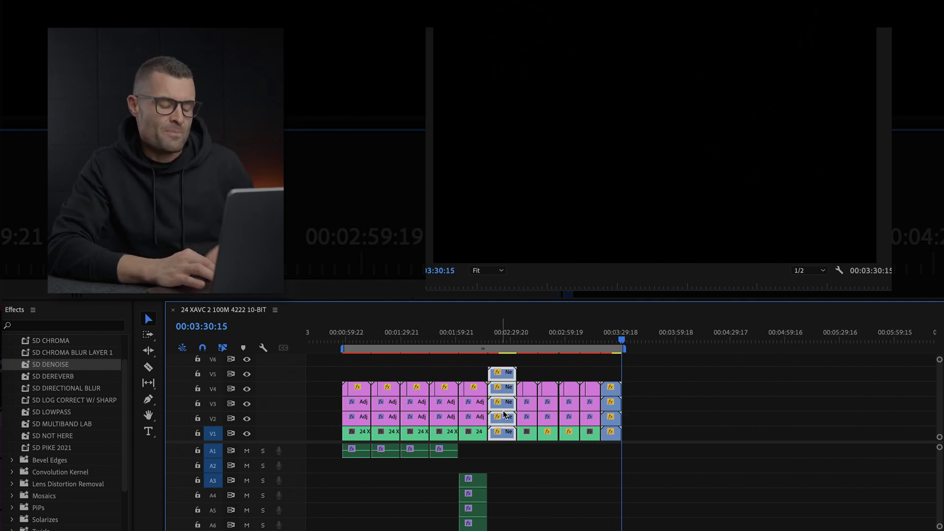
pyautogui.moveTo(583, 409); pyautogui.dragTo(678, 409)
pyautogui.moveTo(735, 371); pyautogui.dragTo(661, 443)
pyautogui.rightClick(682, 411)
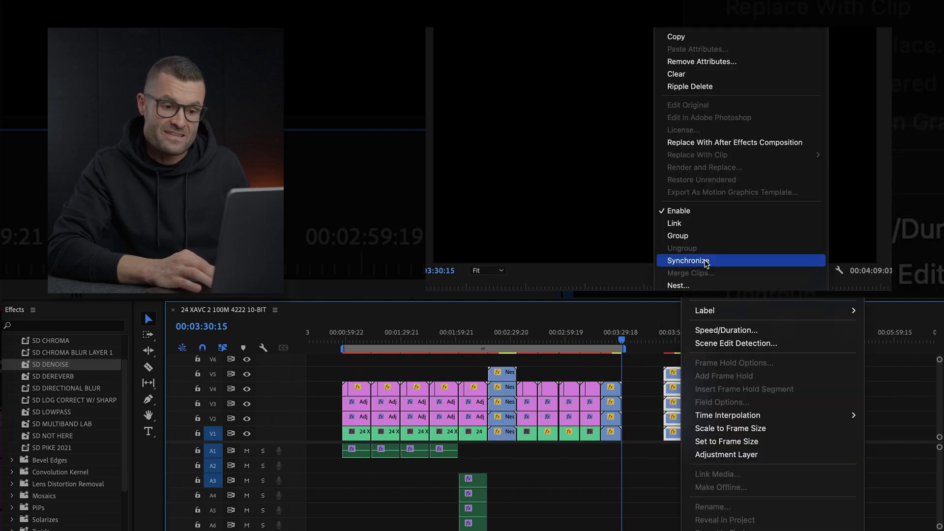
pyautogui.click(703, 286)
pyautogui.click(517, 281)
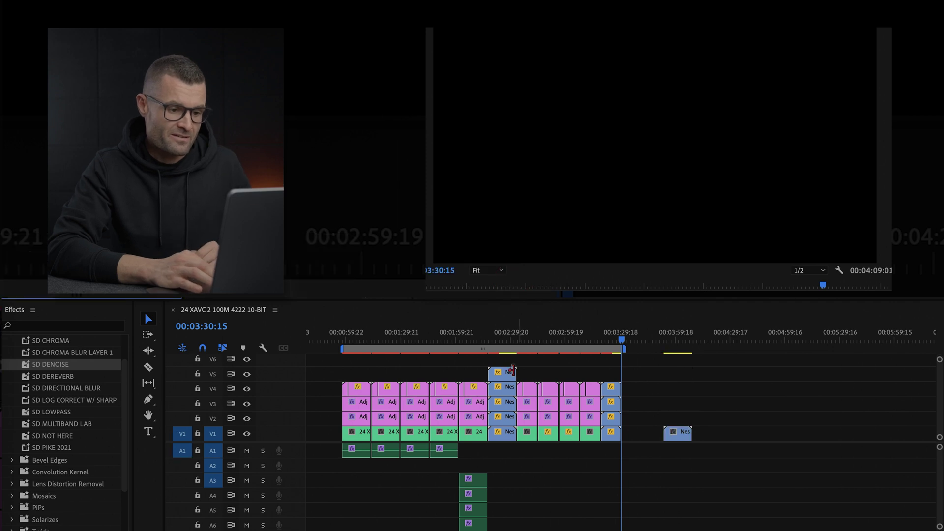
# Shift the five original stacked nested clips up one track and place the new nested clip beneath them on V1.
pyautogui.moveTo(509, 363); pyautogui.dragTo(502, 450)
pyautogui.hotkey('alt', 'Up')
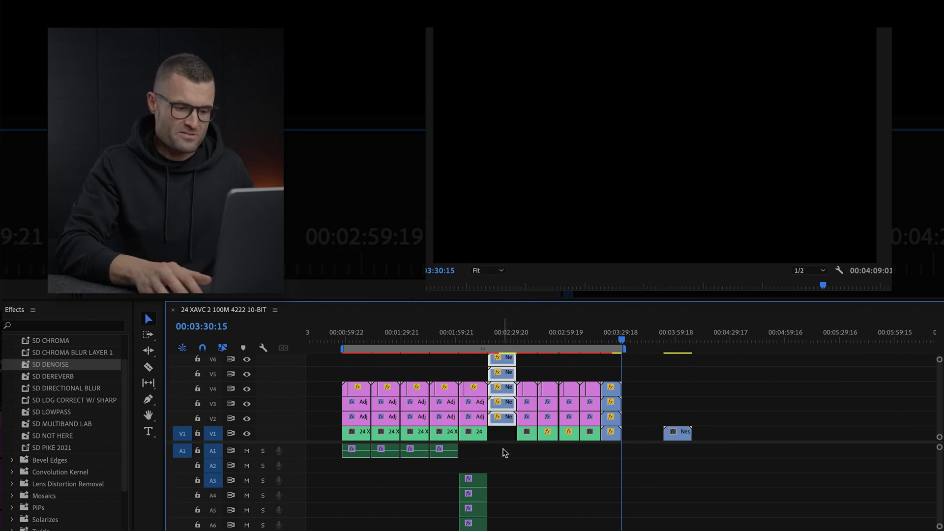
pyautogui.moveTo(679, 427); pyautogui.dragTo(503, 436)
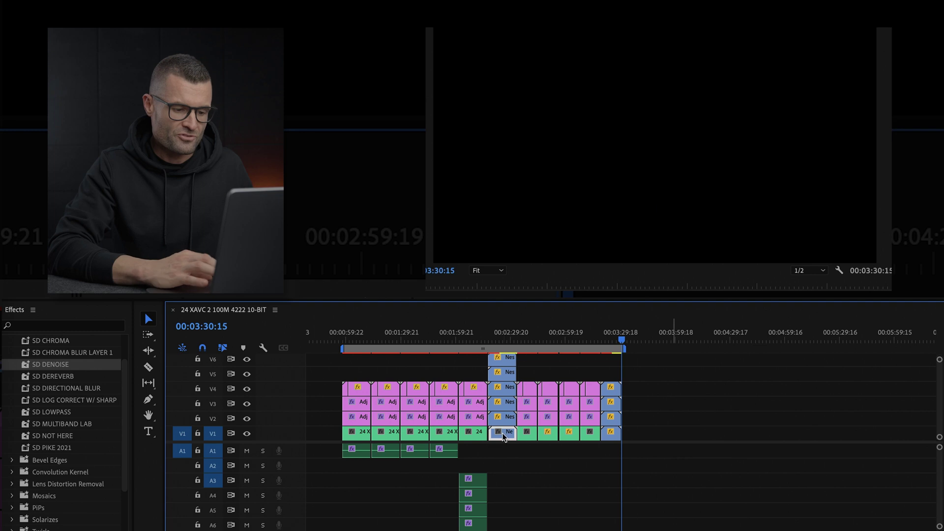
# Set the background nested clip's Scale to 225 and its Opacity to 23%.
pyautogui.click(504, 343)
pyautogui.hotkey('shift', '5')
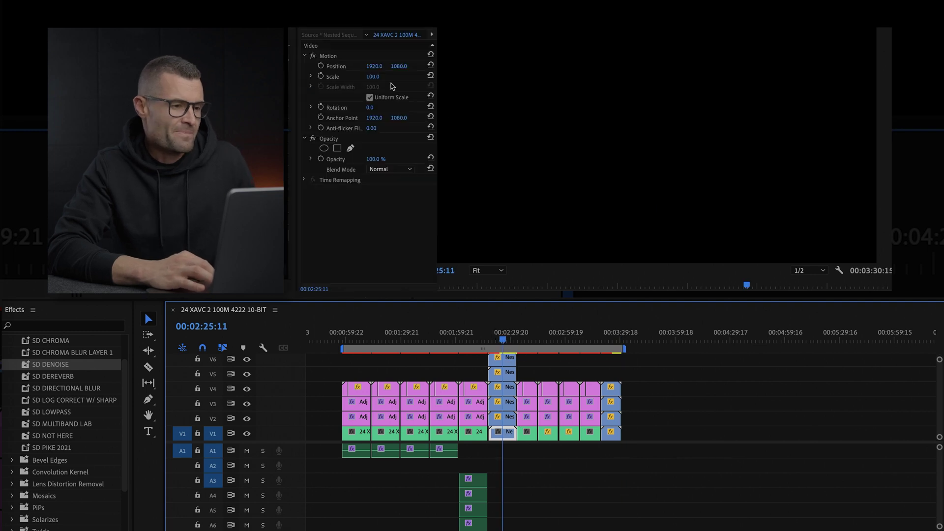
pyautogui.moveTo(376, 80); pyautogui.dragTo(437, 80)
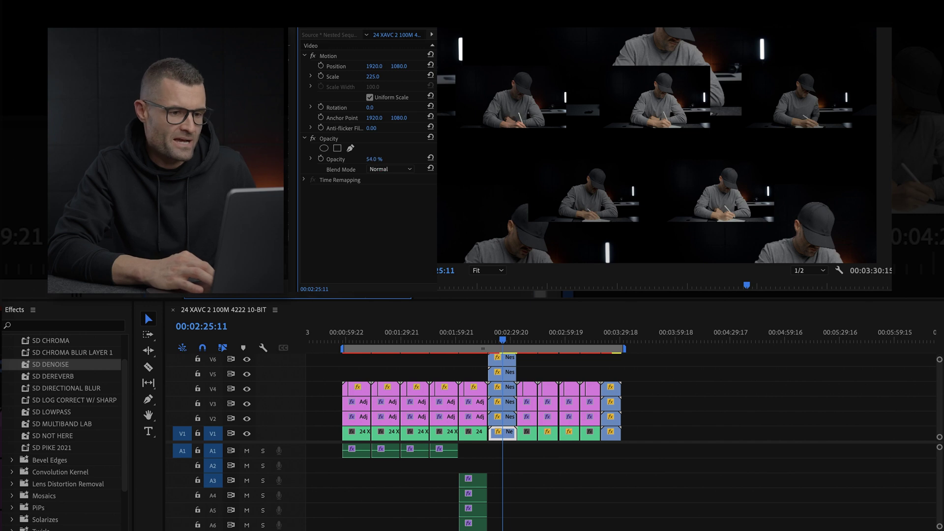
pyautogui.moveTo(372, 159); pyautogui.dragTo(358, 159)
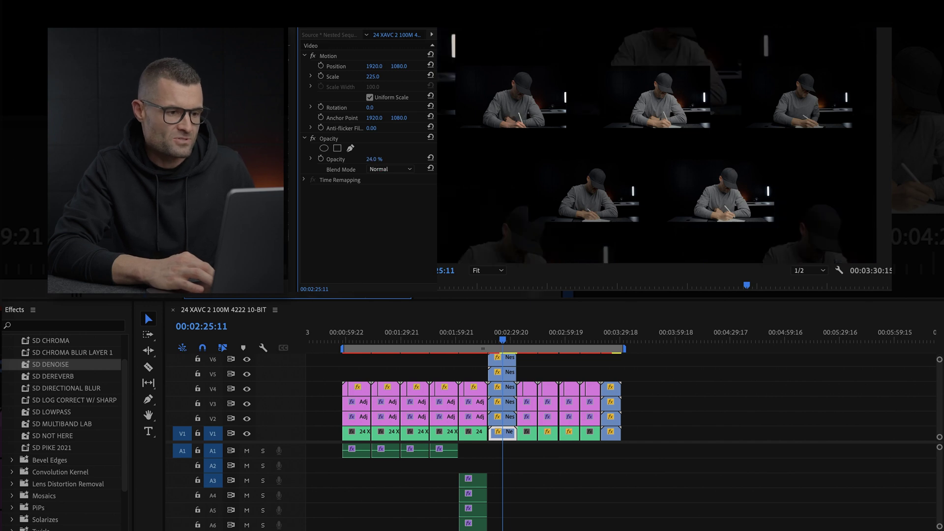
# Add a Directional Blur to the background nested clip with Direction 90° and Blur Length 75.
pyautogui.click(109, 327)
pyautogui.write('blur')
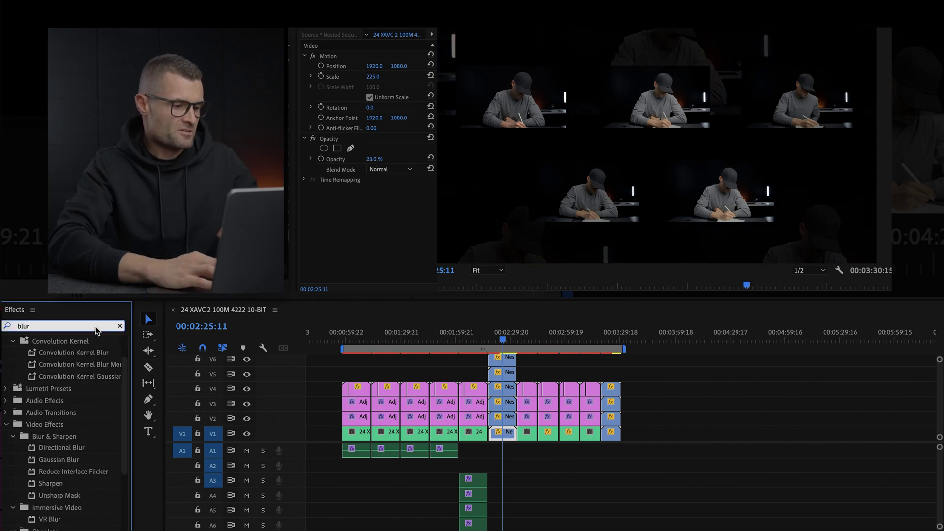
pyautogui.click(60, 448)
pyautogui.moveTo(498, 436); pyautogui.dragTo(502, 439)
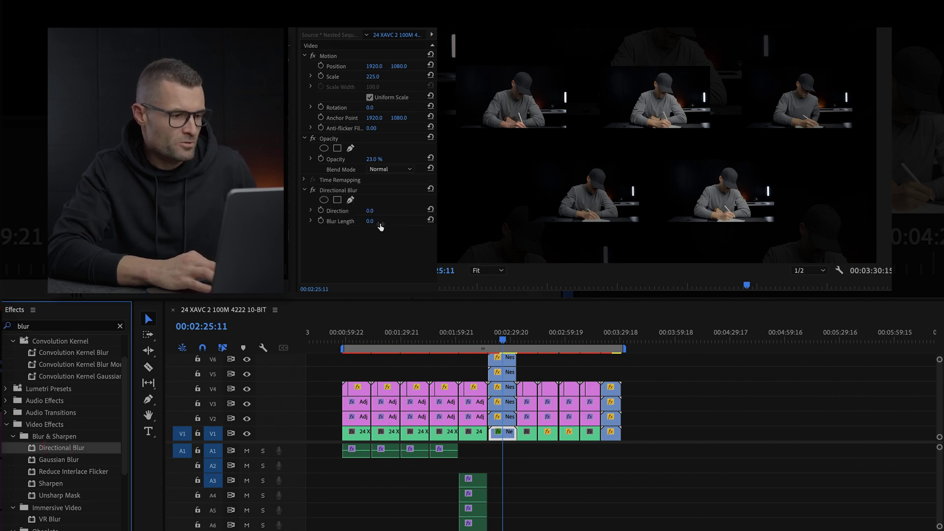
pyautogui.moveTo(379, 215); pyautogui.dragTo(426, 221)
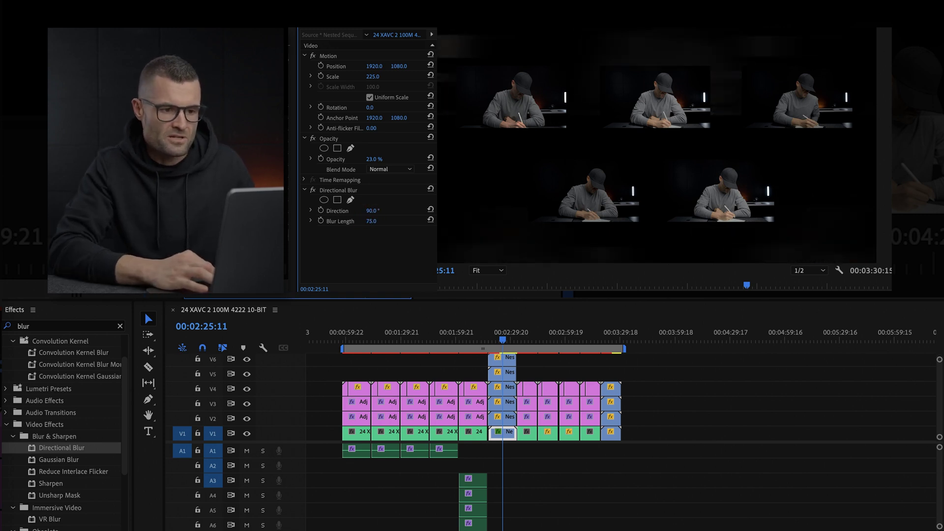
# Play back the grid section and the following 120p clips, then return the playhead to the first clip.
pyautogui.click(488, 342)
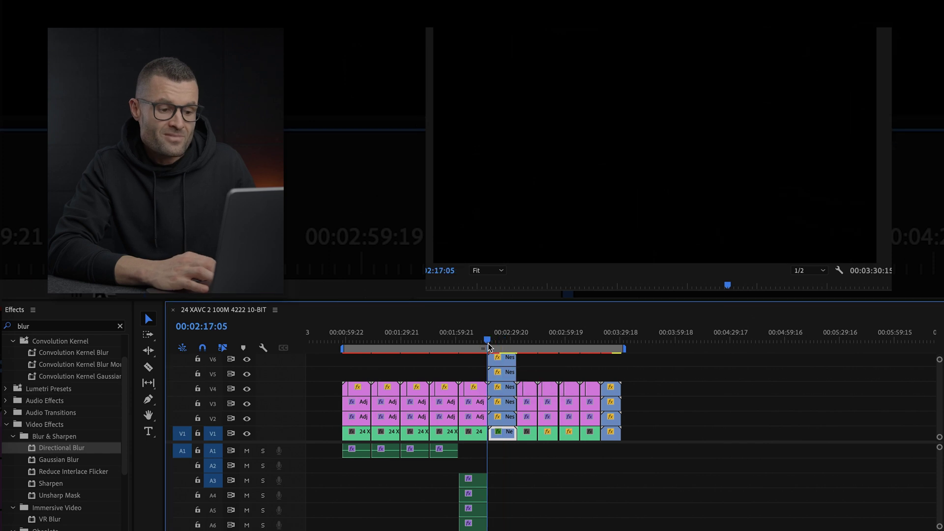
pyautogui.press('space')
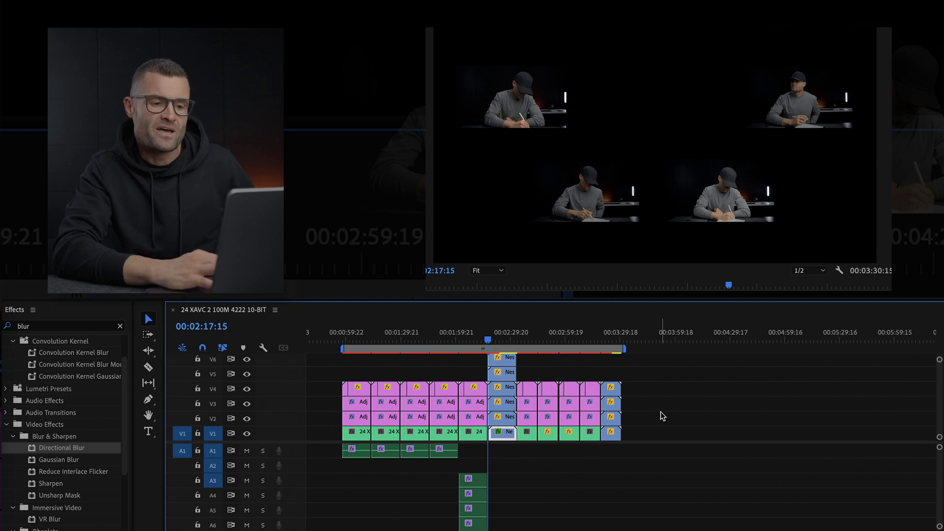
pyautogui.scroll(3, 663, 417)
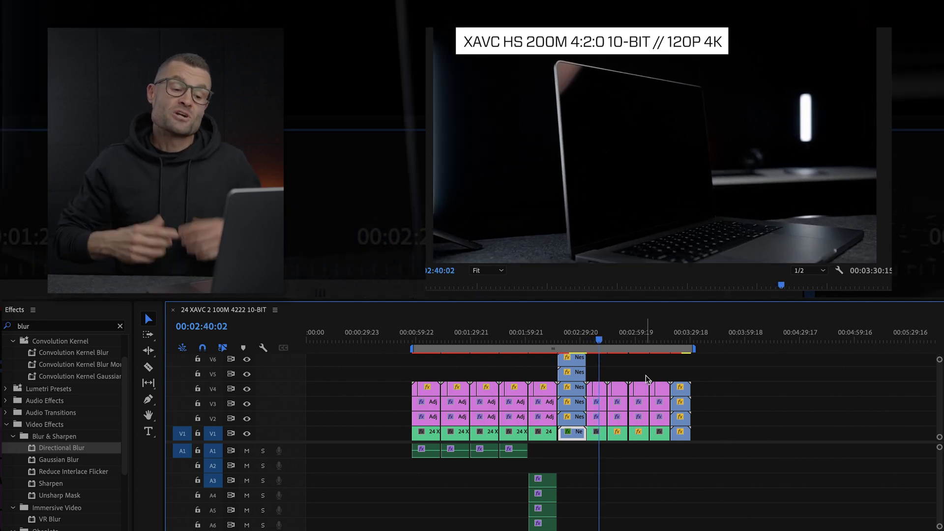
pyautogui.moveTo(570, 342); pyautogui.dragTo(418, 342)
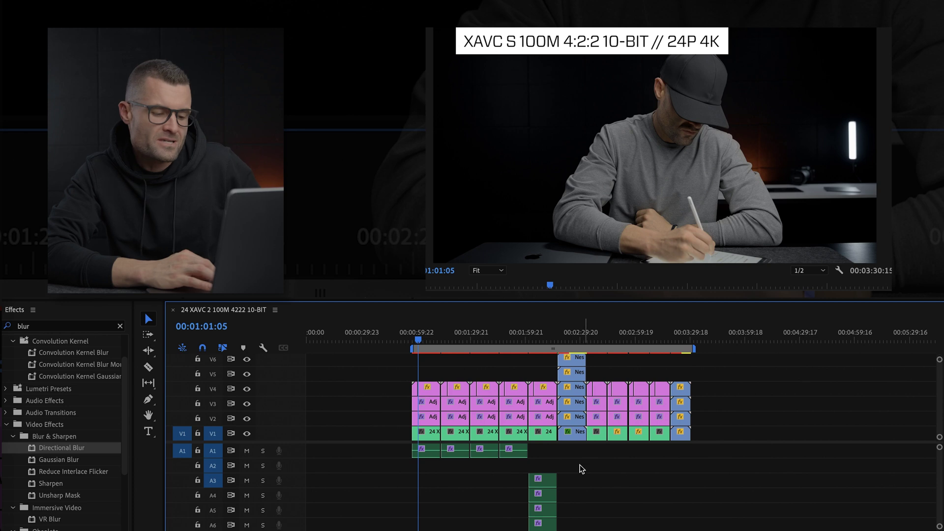
# Delete the stacked nested clips in the middle of the sequence and the stacked nested clips at its end.
pyautogui.click(580, 417)
pyautogui.press('Delete')
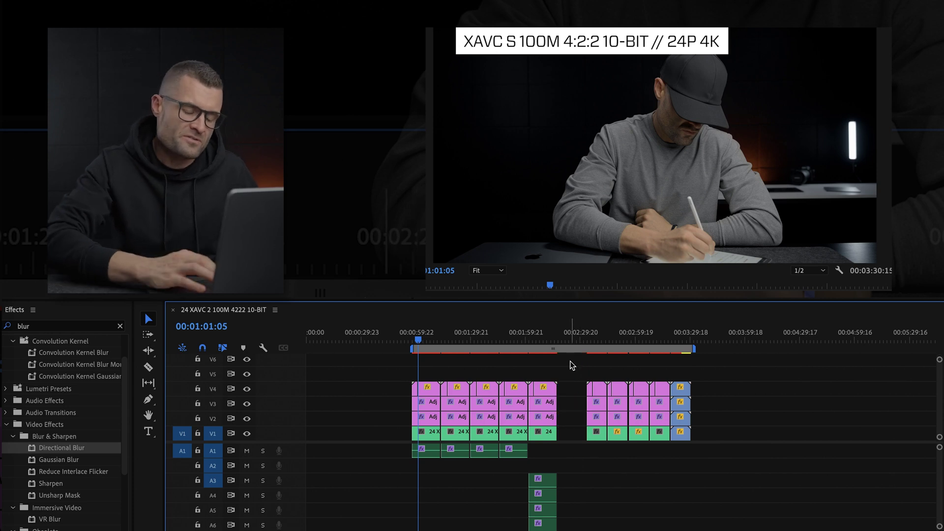
pyautogui.scroll(2, 576, 379)
pyautogui.scroll(-2, 677, 428)
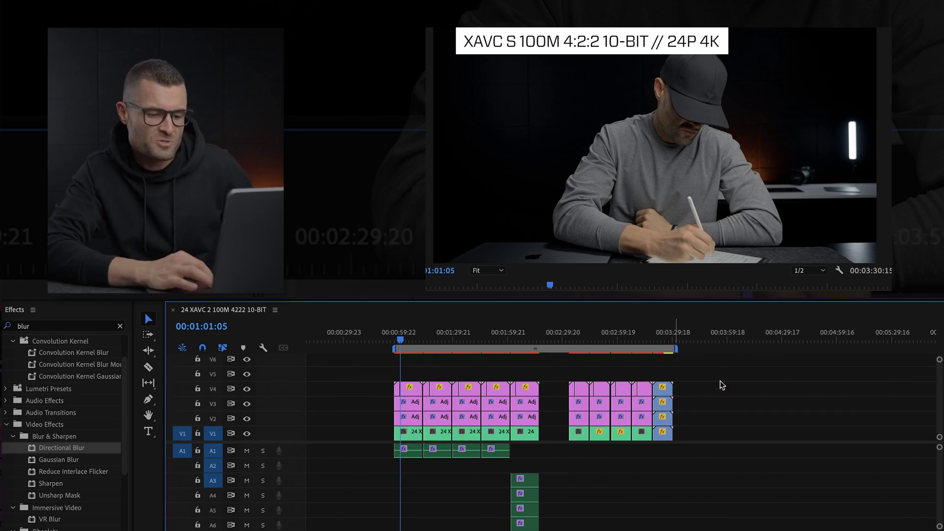
pyautogui.moveTo(696, 392); pyautogui.dragTo(666, 453)
pyautogui.press('Delete')
# Scrub through the remaining clips, render the sequence's previews with the playhead at 00:01:06:00, and save the project.
pyautogui.moveTo(432, 341); pyautogui.dragTo(588, 343)
pyautogui.click(410, 340)
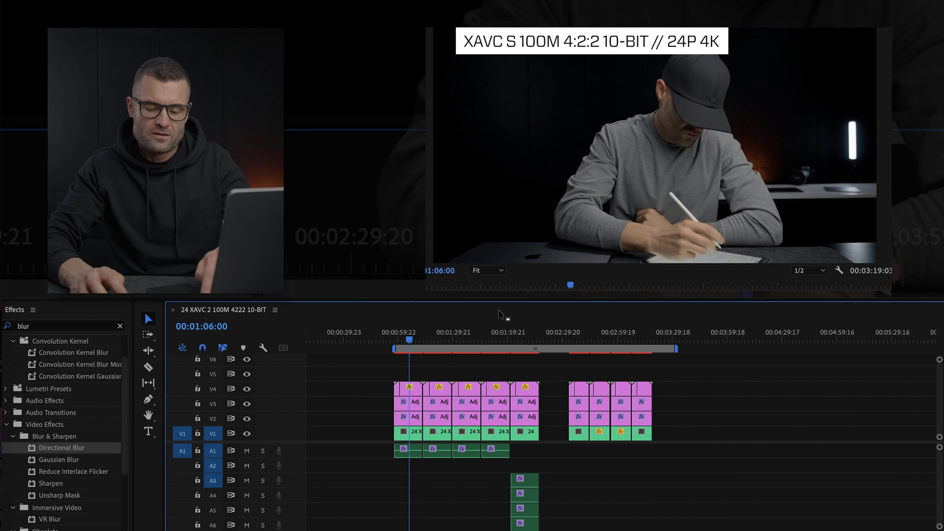
pyautogui.press('Return')
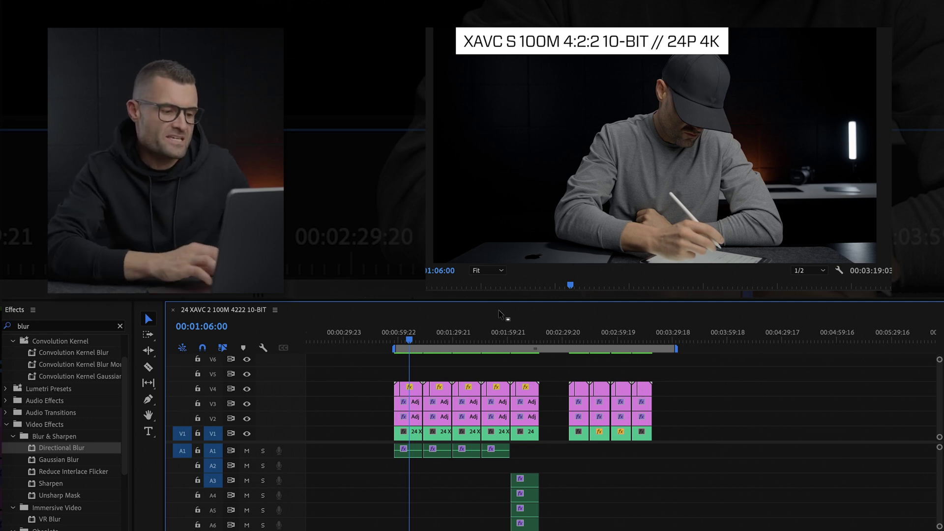
pyautogui.hotkey('ctrl', 's')
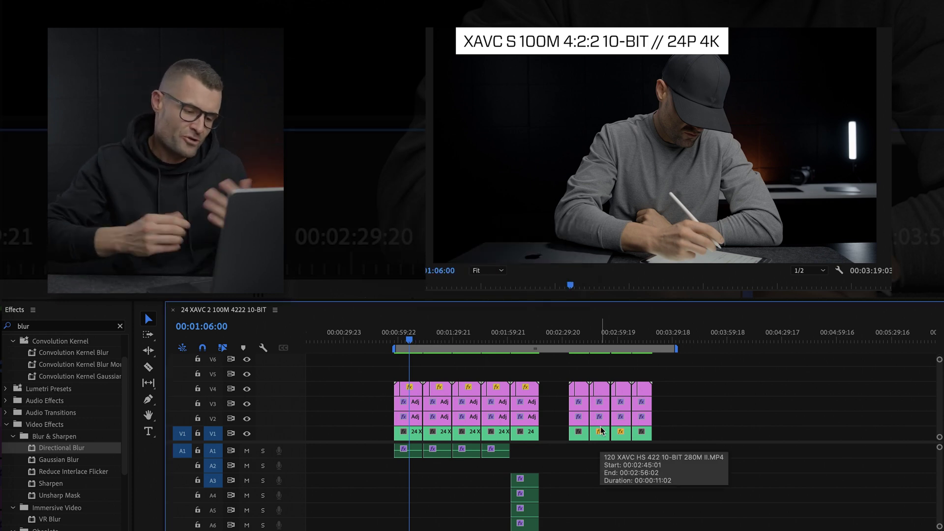
# Play back the rendered 24p clip from 00:01:48:18 and the 120p clip near 00:03:01, then return the playhead to 00:01:48:18.
pyautogui.moveTo(438, 344); pyautogui.dragTo(490, 341)
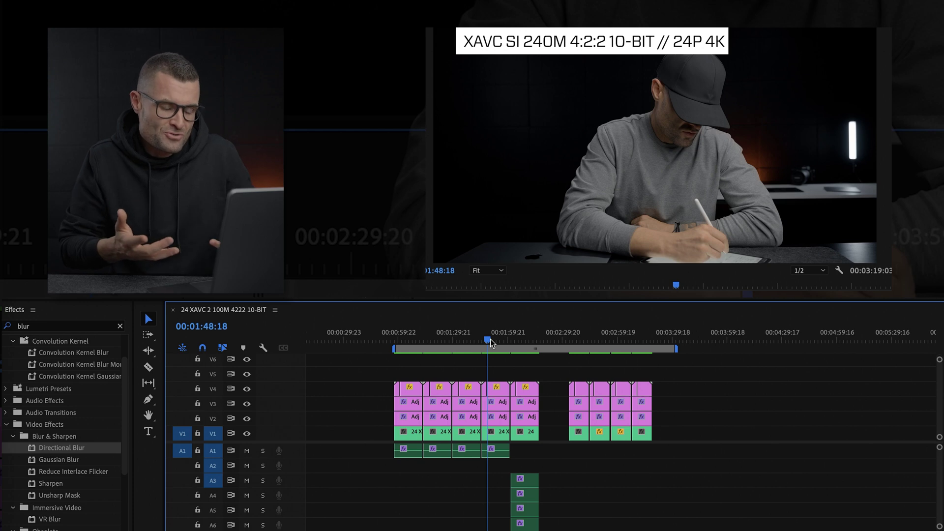
pyautogui.scroll(1, 491, 343)
pyautogui.press('space')
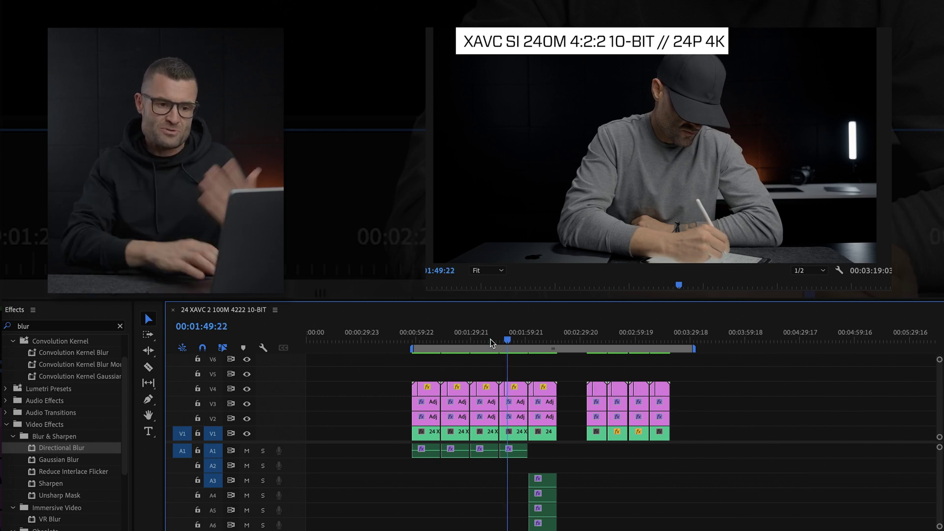
pyautogui.click(610, 343)
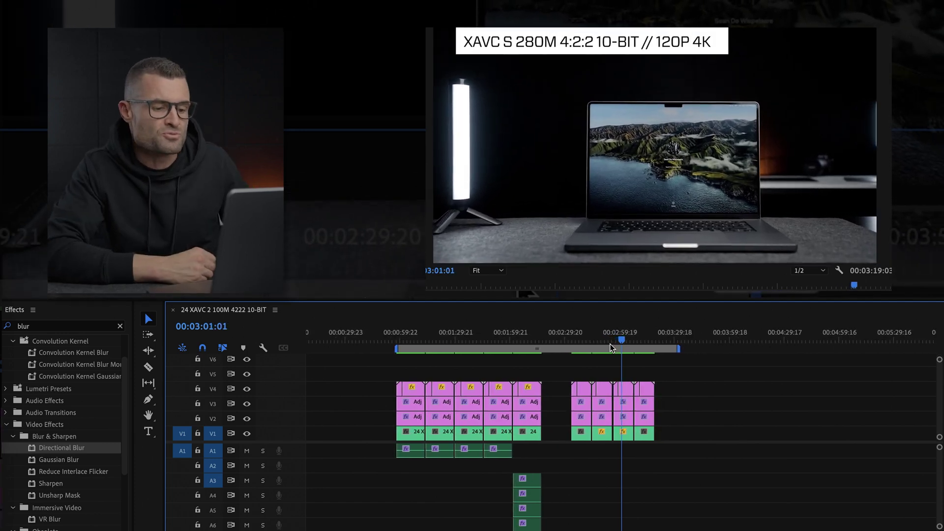
pyautogui.press('space')
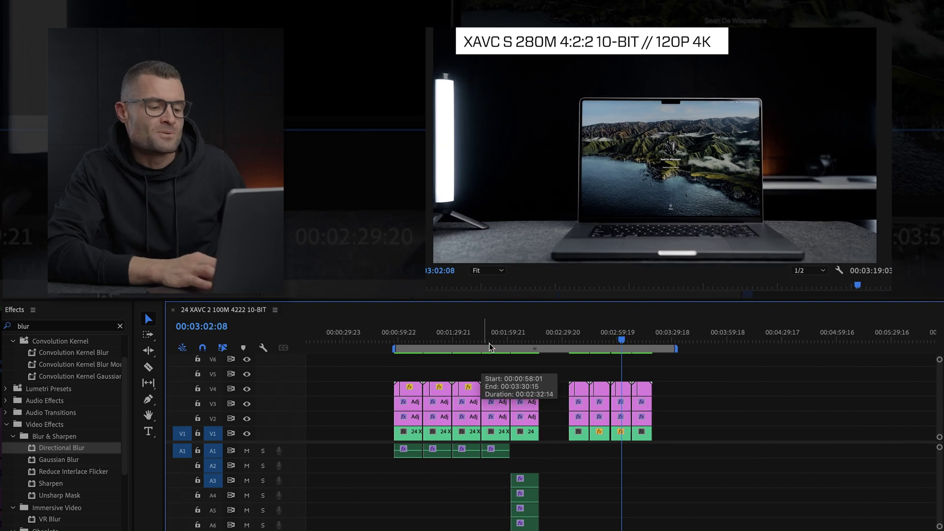
pyautogui.click(487, 341)
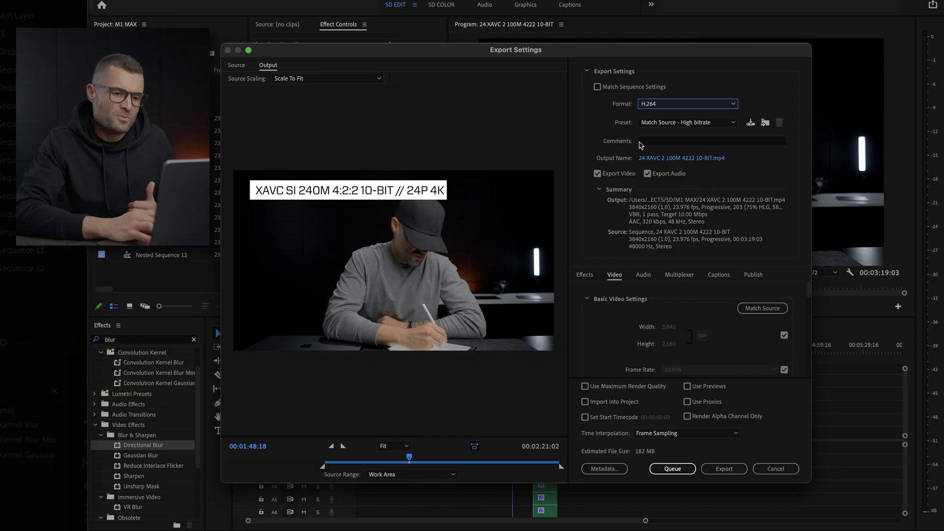
# Set up an H.264 export with the YouTube 2160p 4K Ultra HD preset, enabling Use Maximum Render Quality and Use Previews.
pyautogui.click(676, 126)
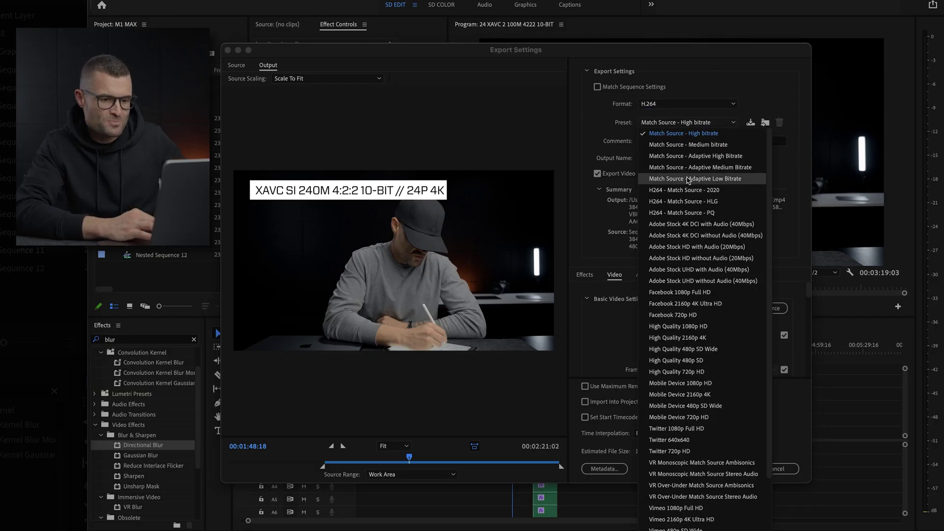
pyautogui.scroll(-3, 688, 181)
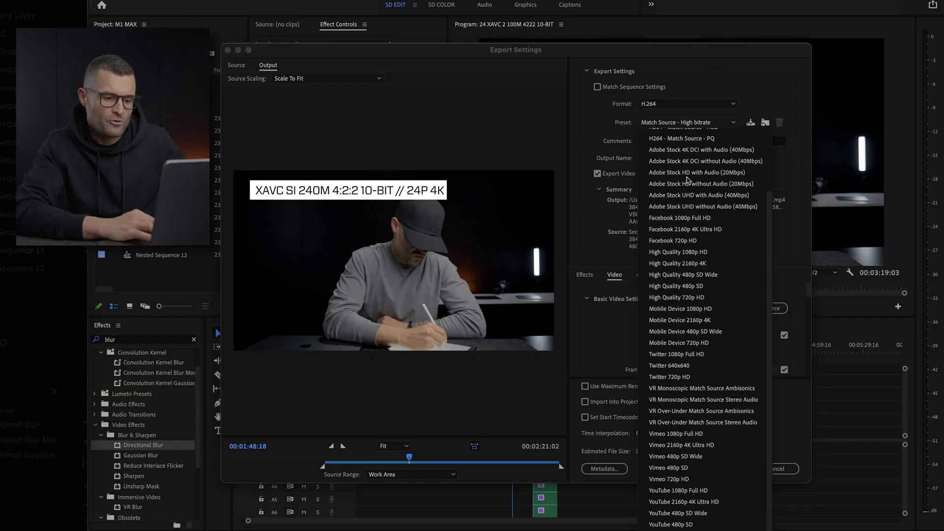
pyautogui.click(710, 503)
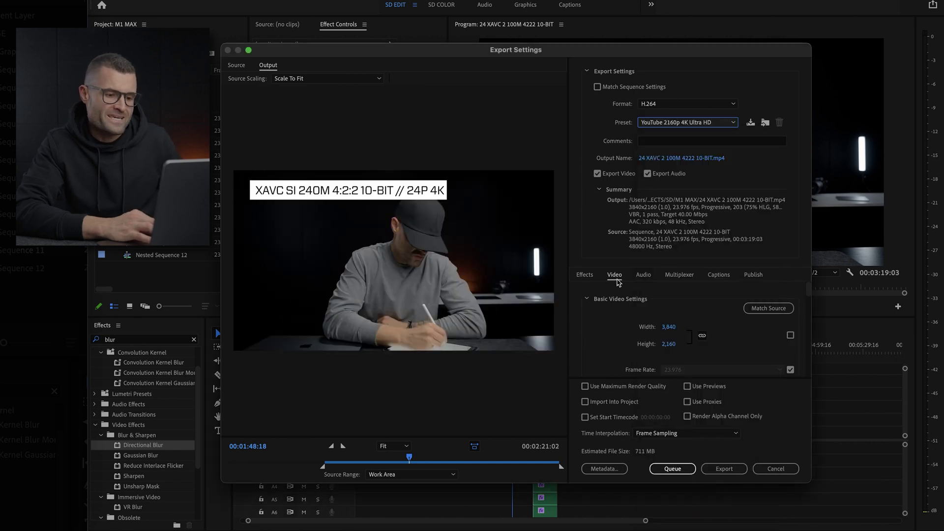
pyautogui.scroll(-4, 622, 332)
pyautogui.click(585, 387)
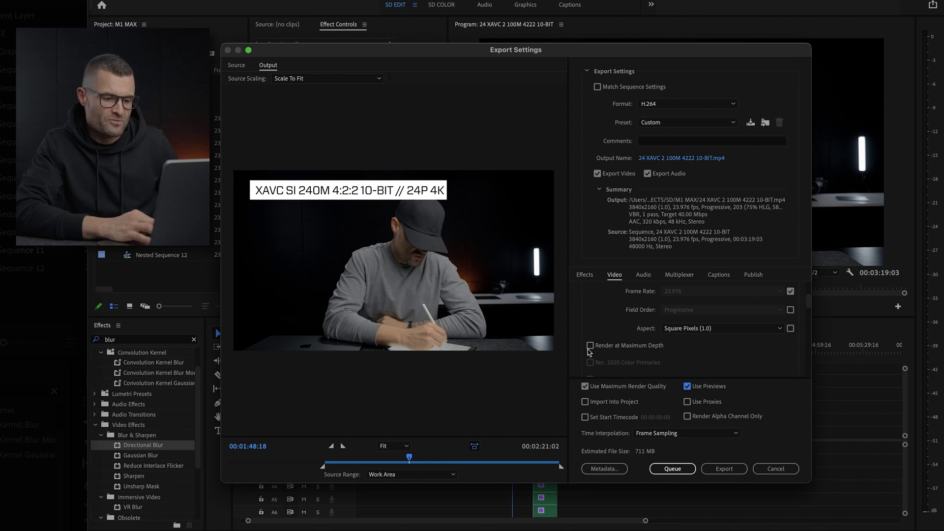
# Set the export's bitrate encoding to VBR, 2 pass.
pyautogui.scroll(-10, 592, 321)
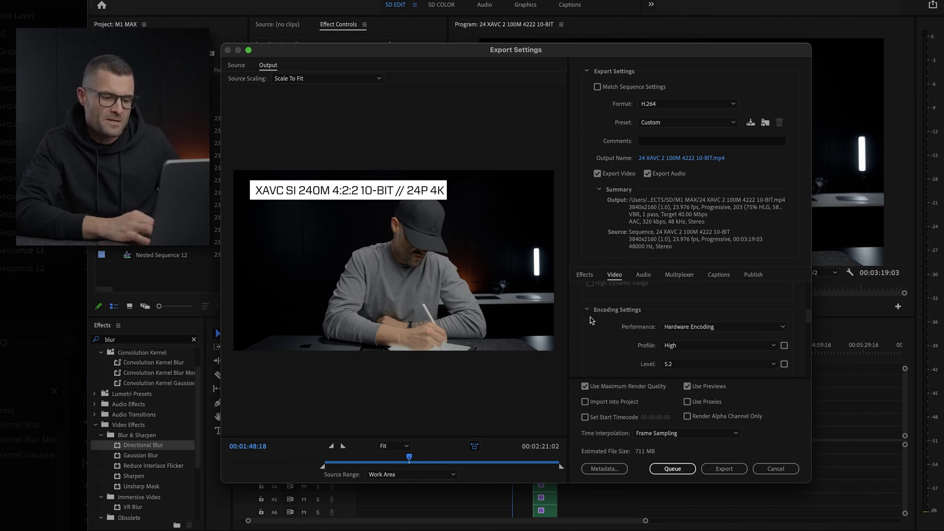
pyautogui.scroll(-3, 592, 321)
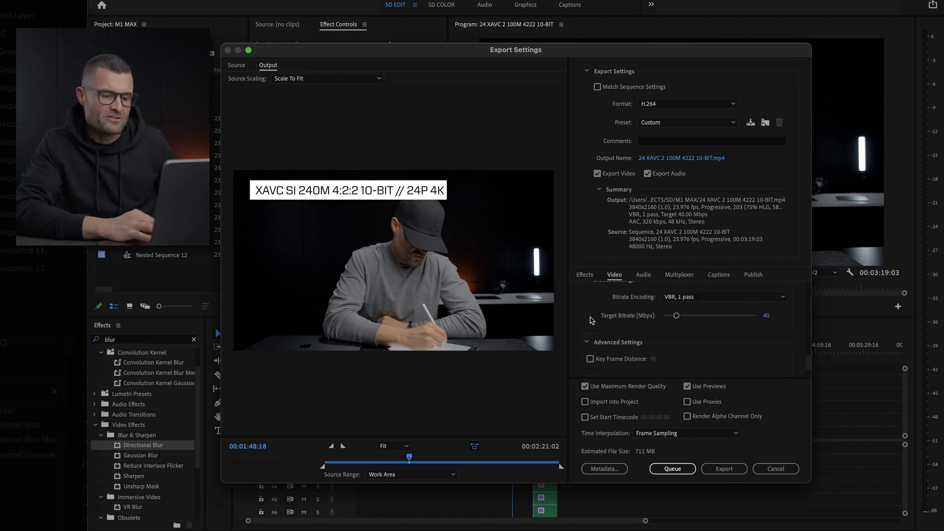
pyautogui.click(703, 297)
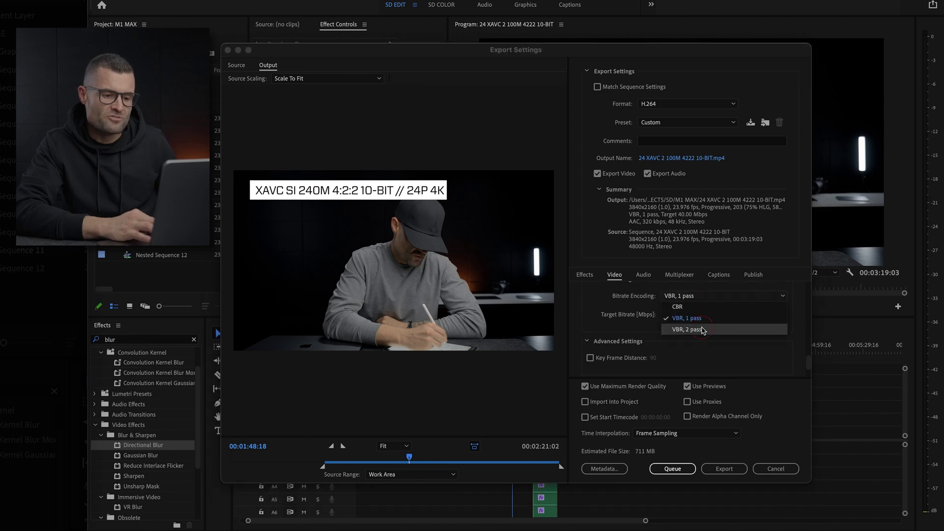
pyautogui.click(704, 329)
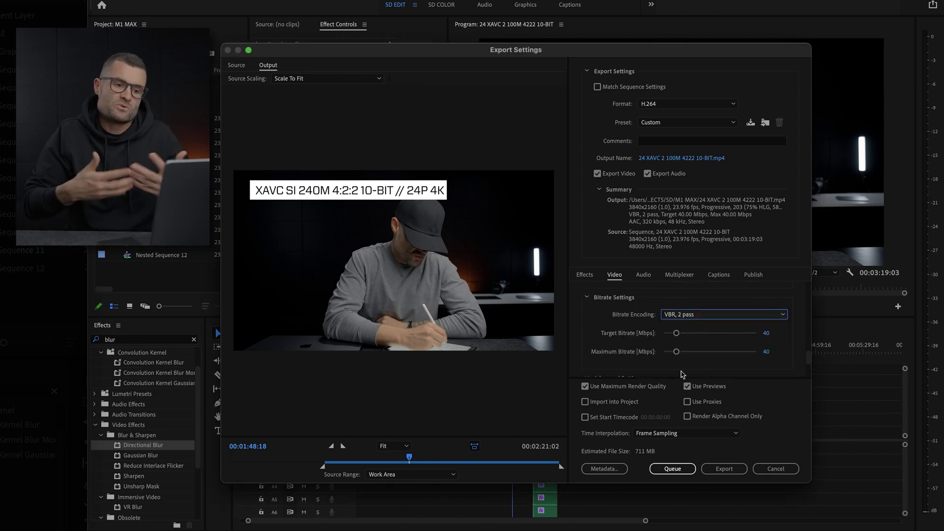
# Enable the Lumetri Look / LUT effect for the export and open the file browser for a custom LUT.
pyautogui.click(585, 275)
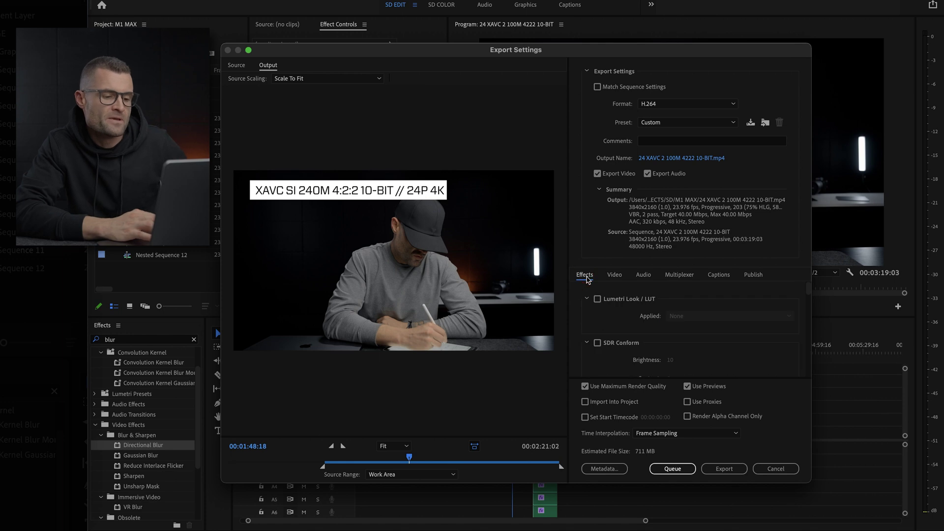
pyautogui.click(598, 299)
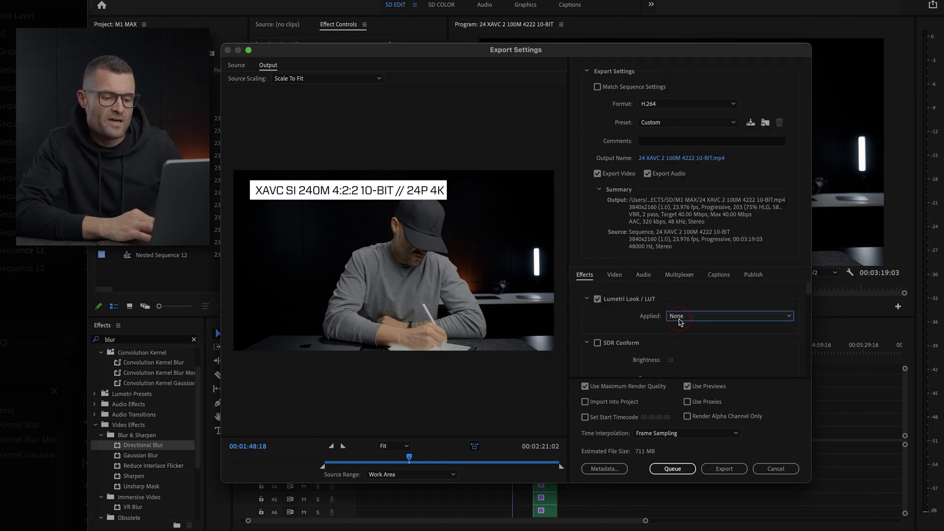
pyautogui.click(696, 315)
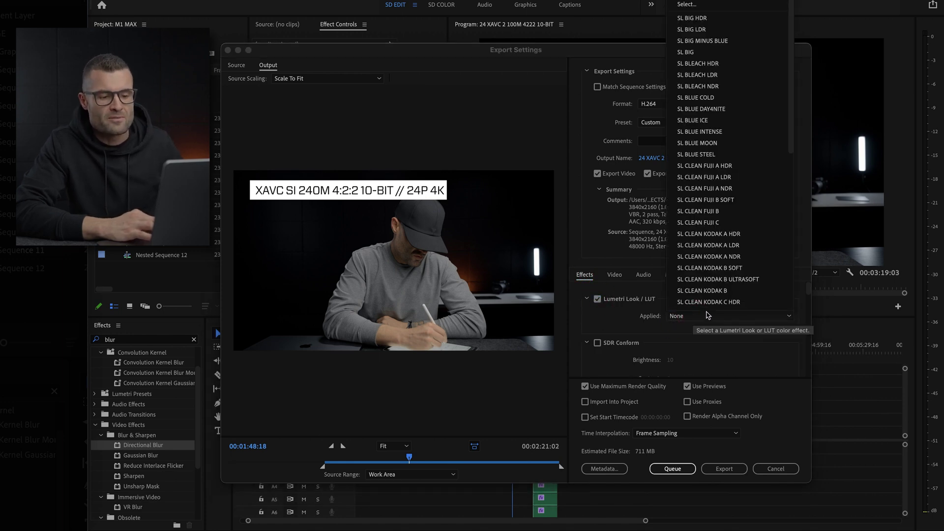
pyautogui.click(720, 6)
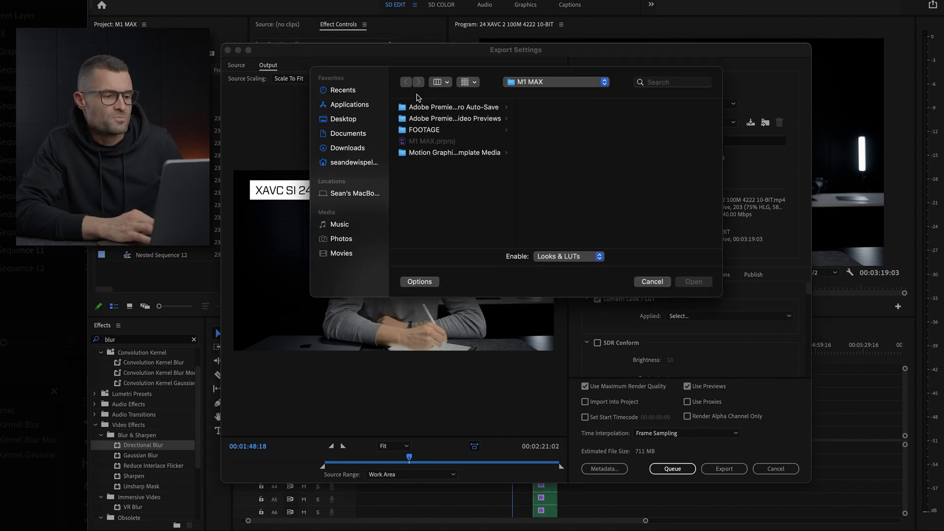
# Load QT Gamma Compensation.cube from the 5 LUTs folder in Documents > VIDEO RESOURCES, and toggle the LUT effect off and on.
pyautogui.click(360, 133)
pyautogui.click(448, 164)
pyautogui.click(441, 142)
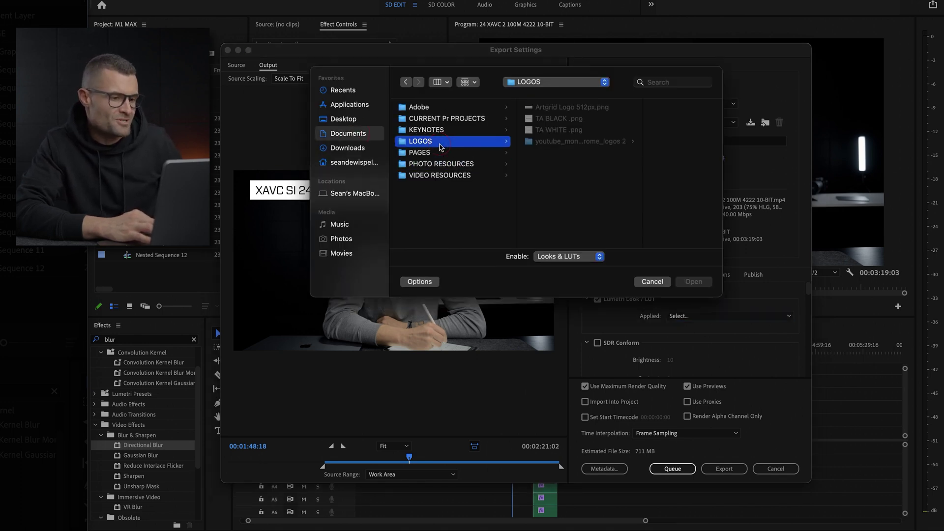
pyautogui.click(448, 177)
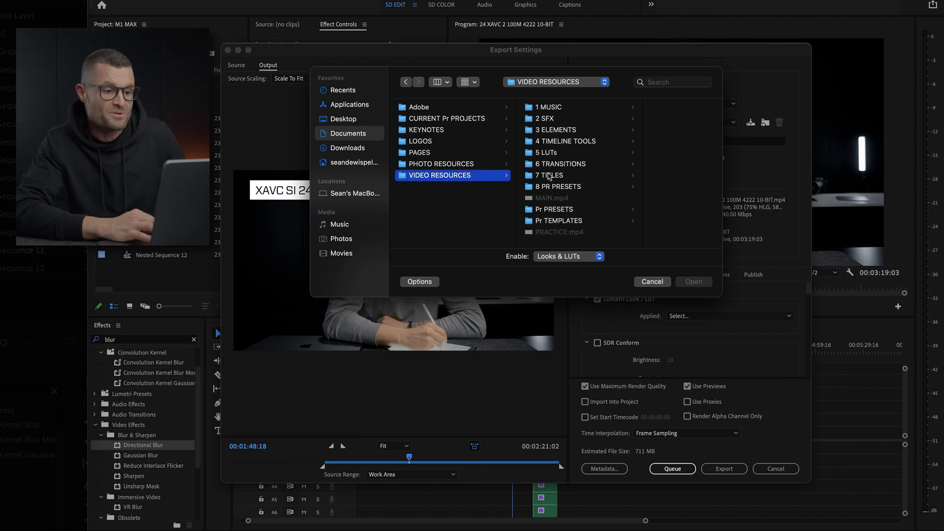
pyautogui.click(565, 155)
pyautogui.click(637, 216)
pyautogui.click(576, 227)
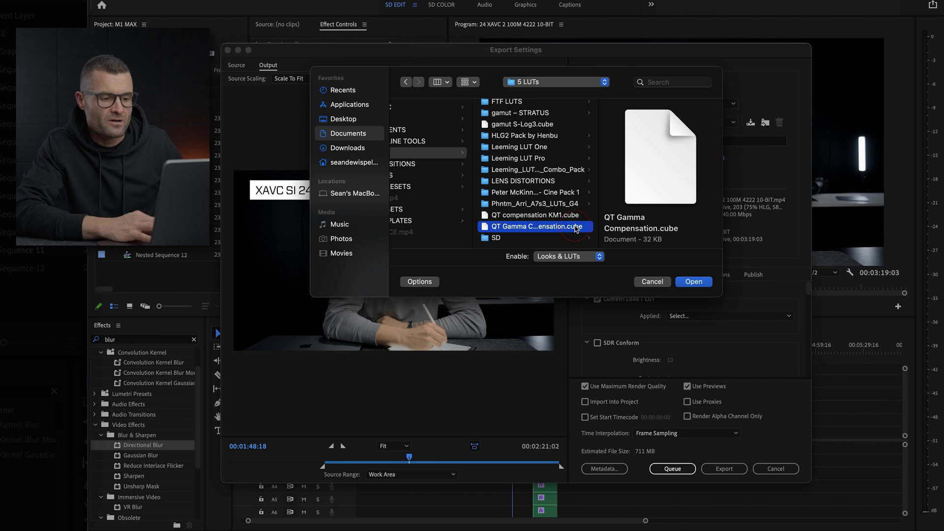
pyautogui.click(683, 284)
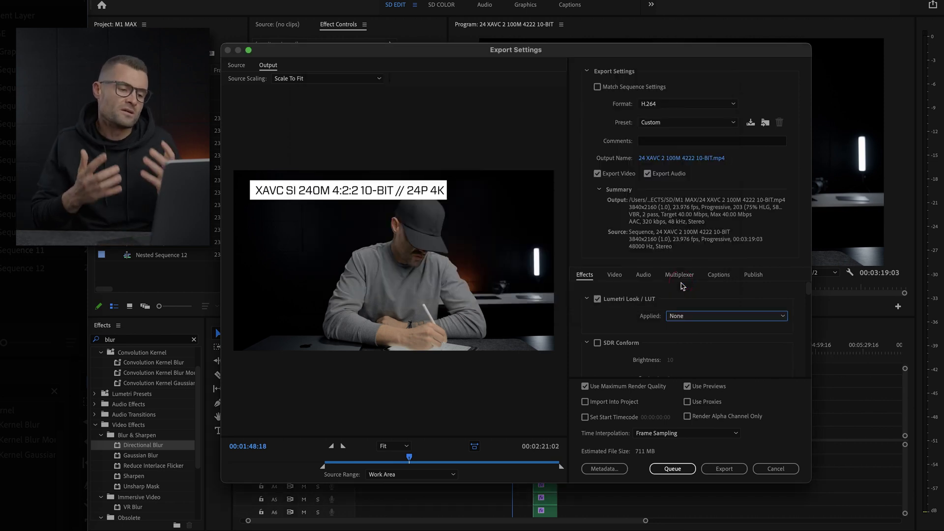
pyautogui.click(597, 300)
pyautogui.click(598, 300)
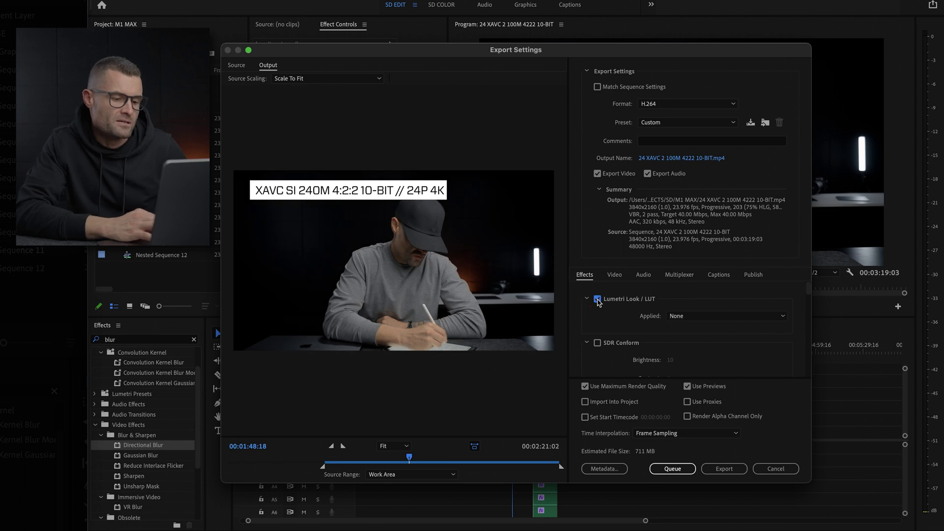
# Set the export destination to the Desktop, keeping the existing file name, and start the export.
pyautogui.click(664, 158)
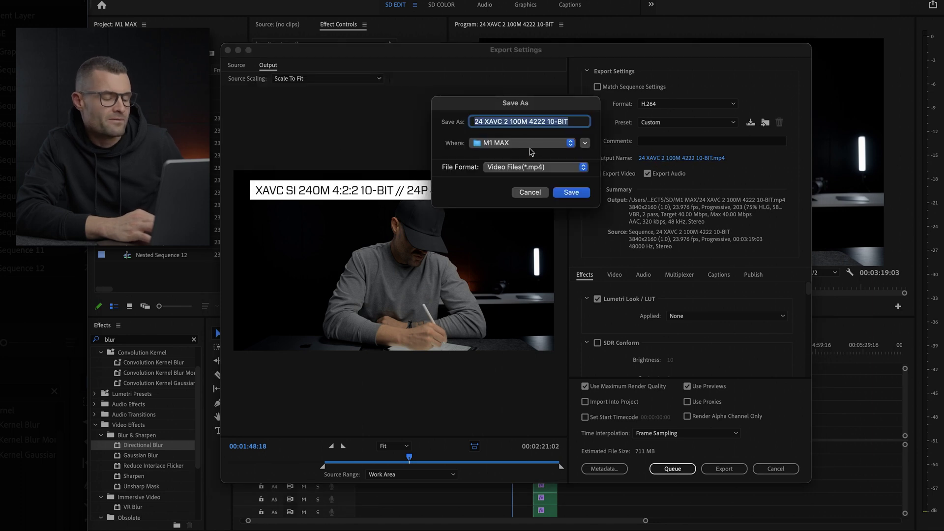
pyautogui.click(522, 143)
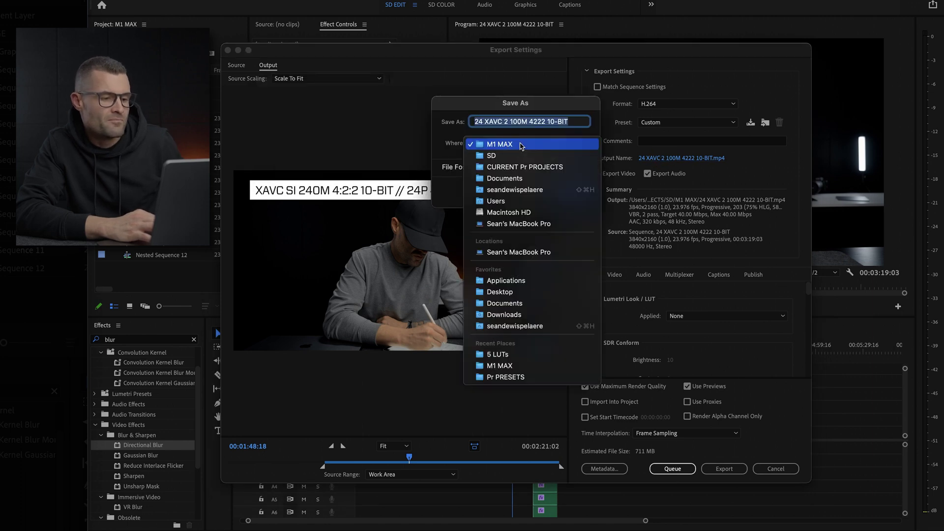
pyautogui.click(514, 292)
pyautogui.click(572, 192)
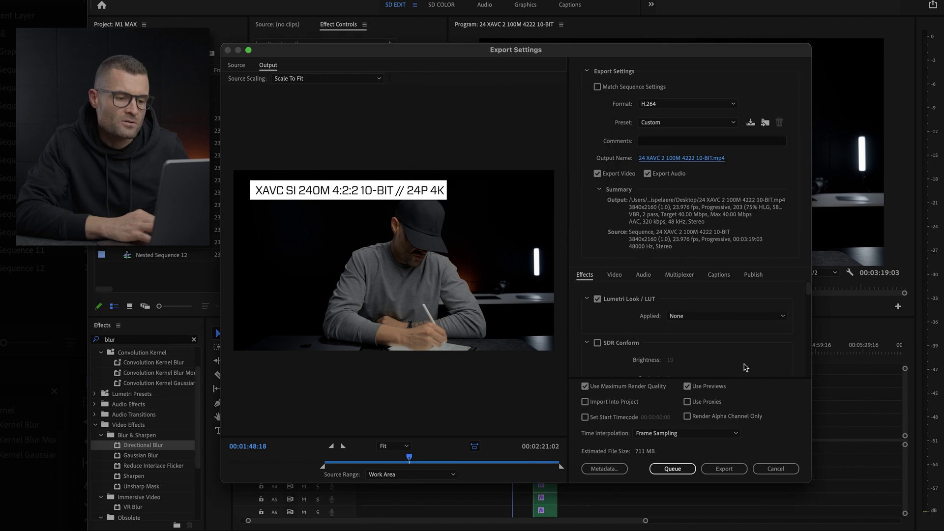
pyautogui.click(711, 469)
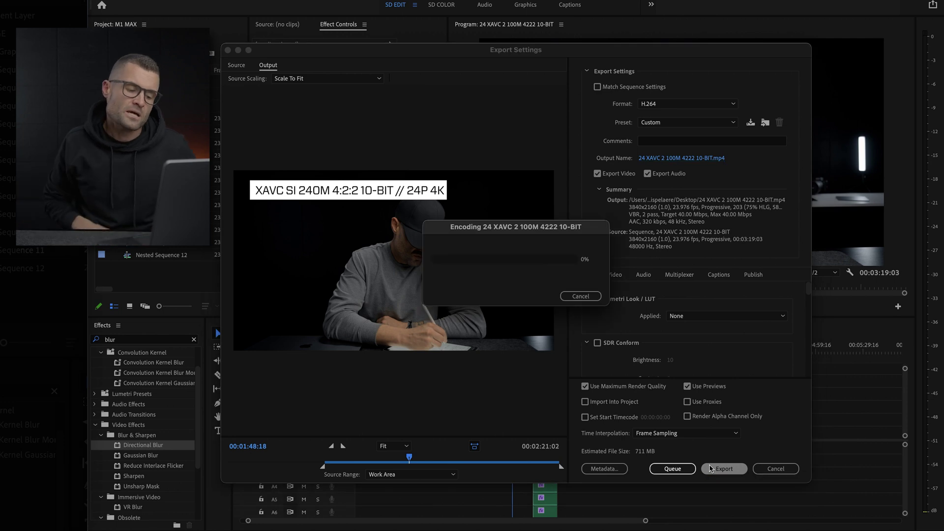